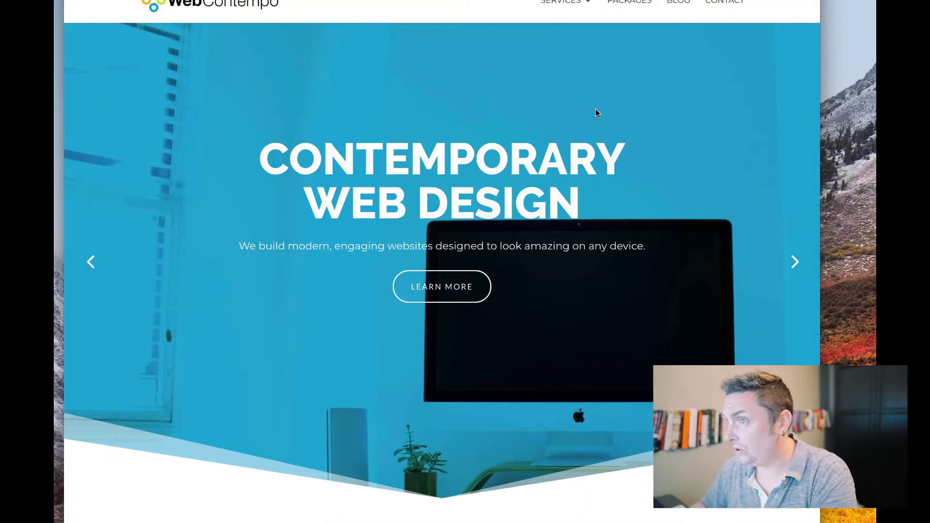
Step: Scroll the homepage down to the 'We Make Building Stunning Websites Look Easy' process section
scroll(439, 115, "down", 1)
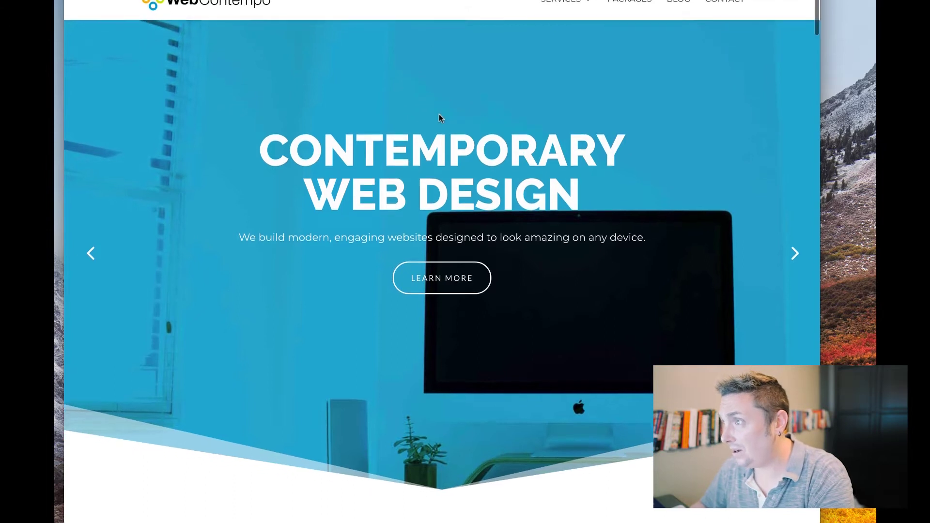
scroll(426, 106, "up", 1)
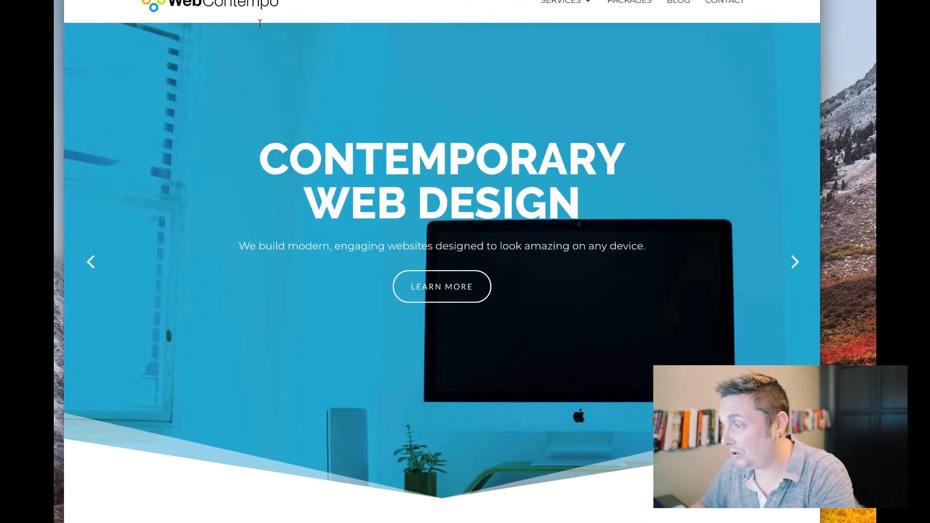
scroll(416, 145, "down", 15)
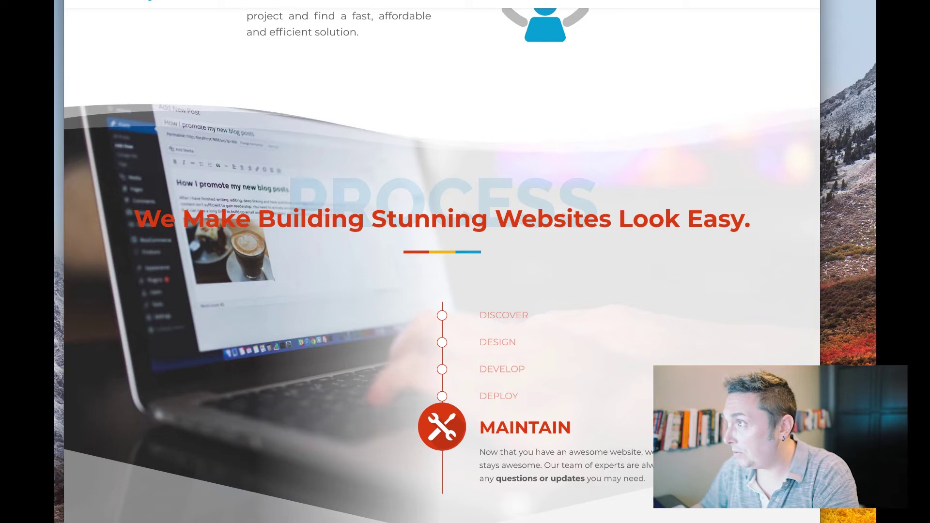
Step: Switch to Dreamweaver and bring up the divider animation CSS
key("super+Tab")
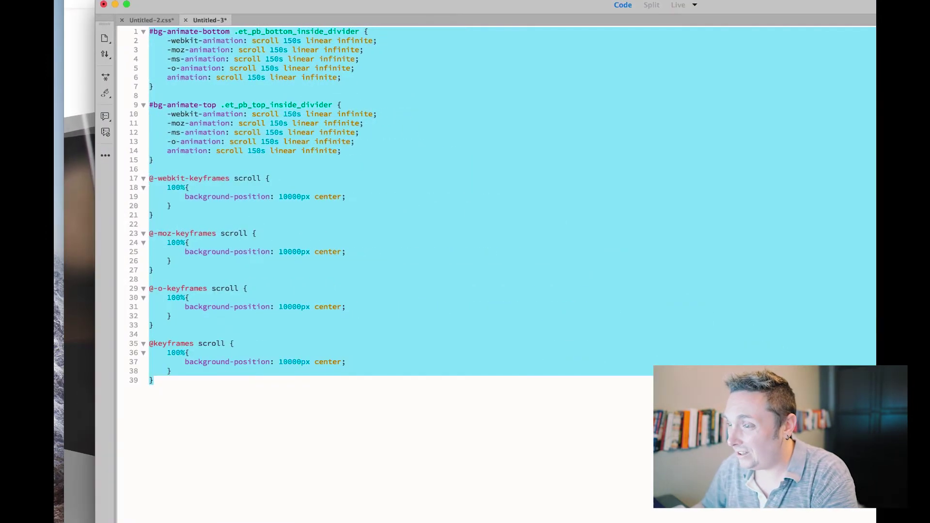
left_click(343, 436)
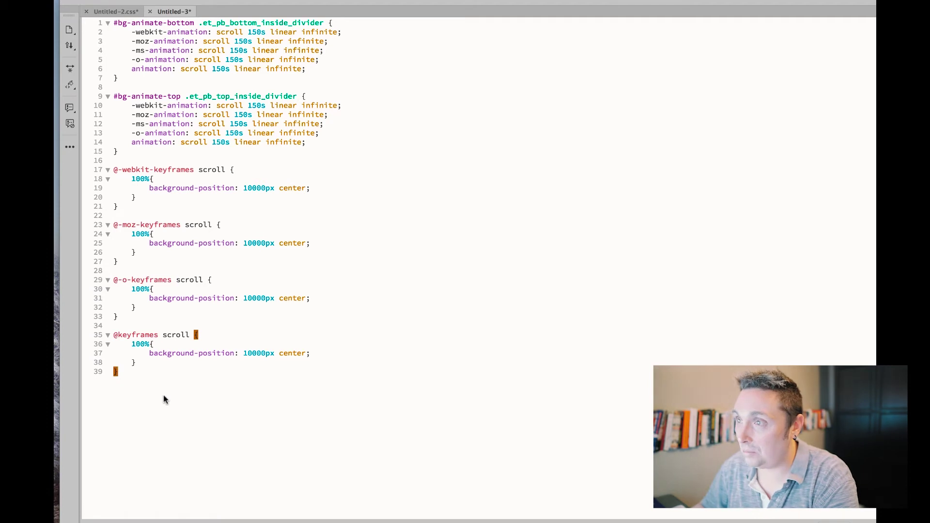
left_click_drag(118, 378, 109, 32)
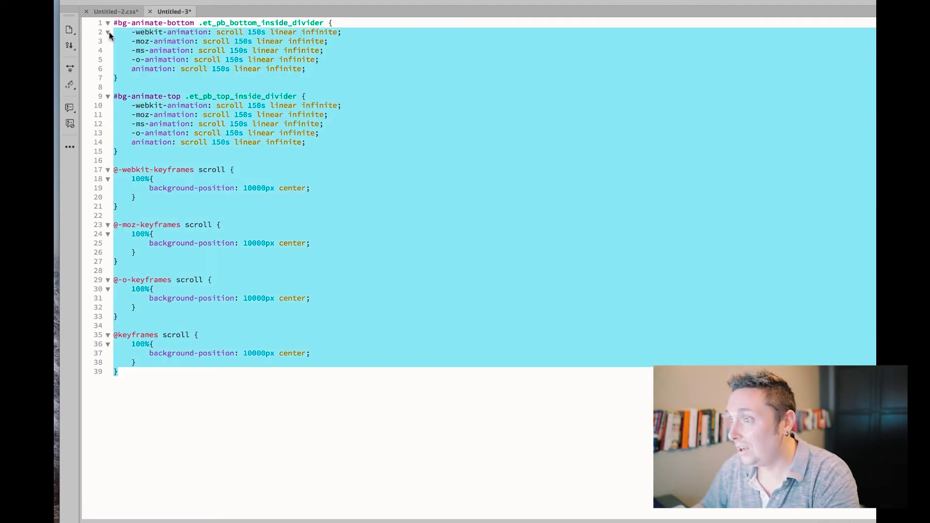
left_click(494, 456)
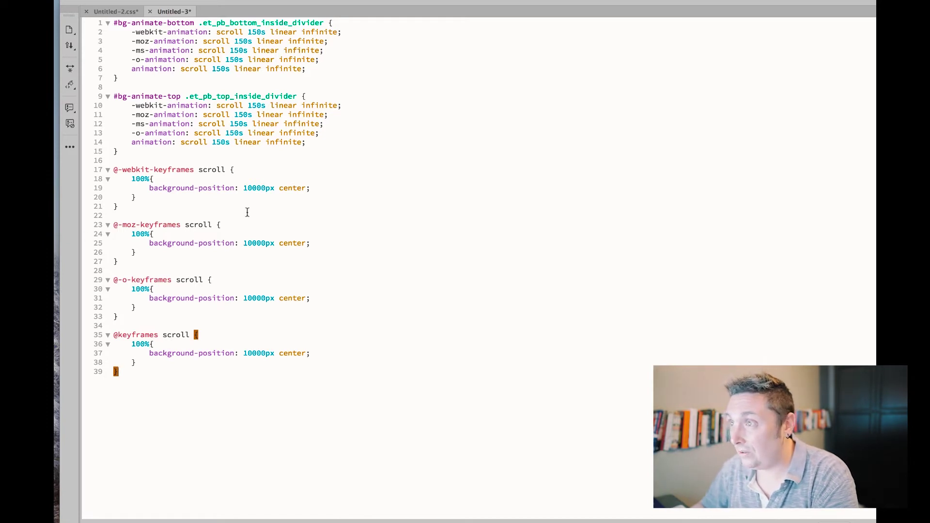
Step: Check the 150s durations and scroll keyframes, then select the entire stylesheet for copying
triple_click(252, 32)
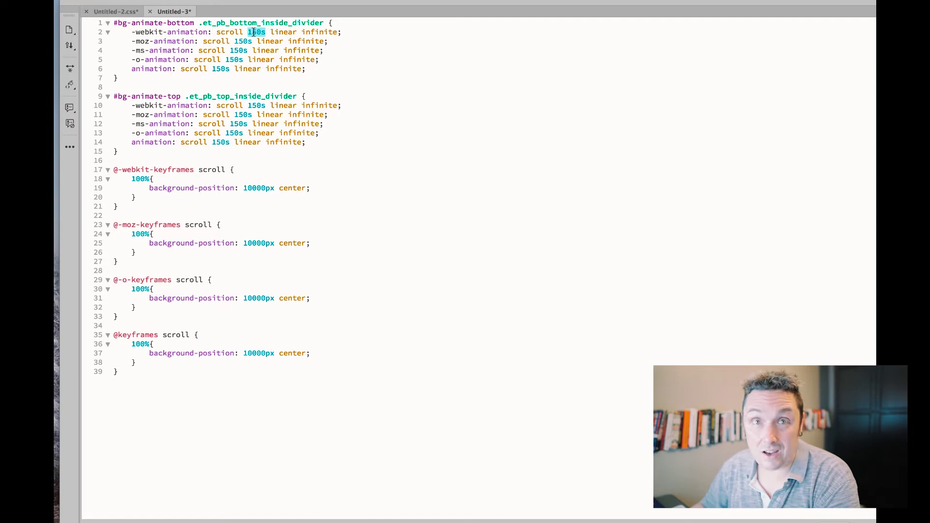
double_click(242, 42)
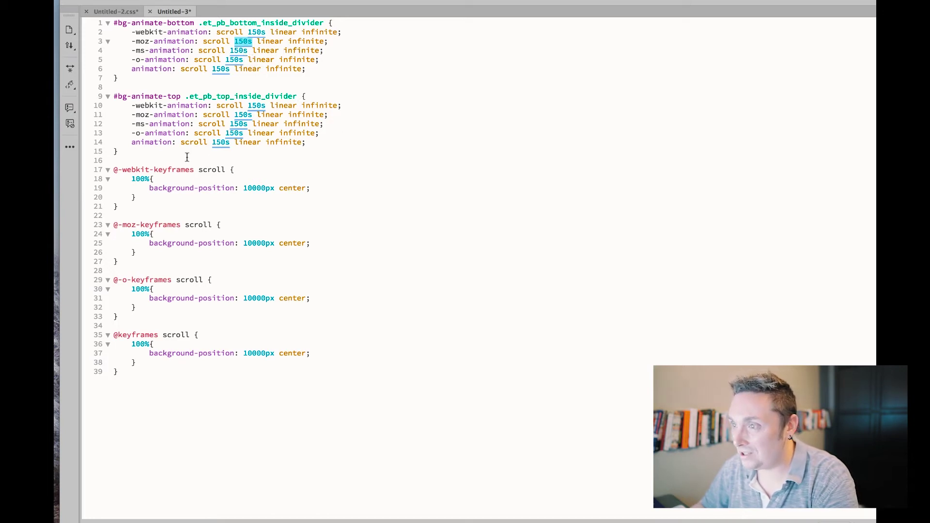
double_click(212, 169)
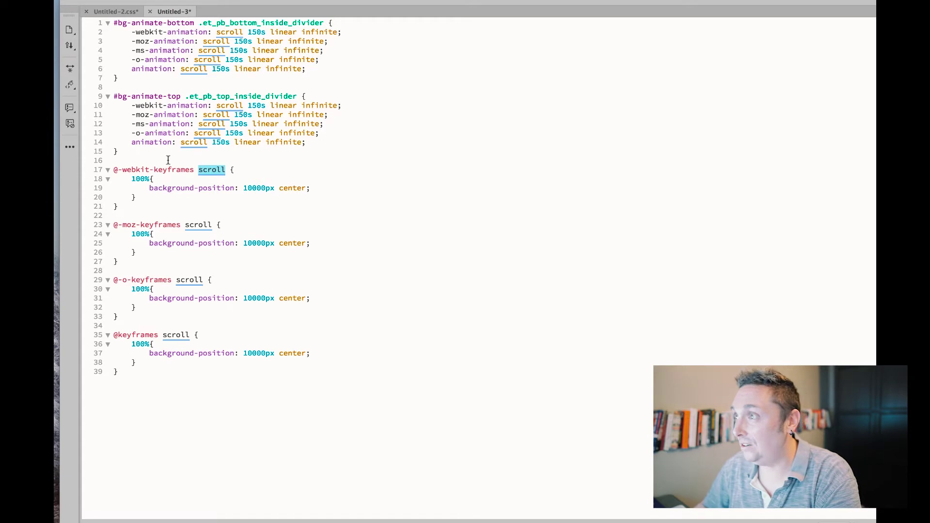
left_click_drag(125, 373, 139, 15)
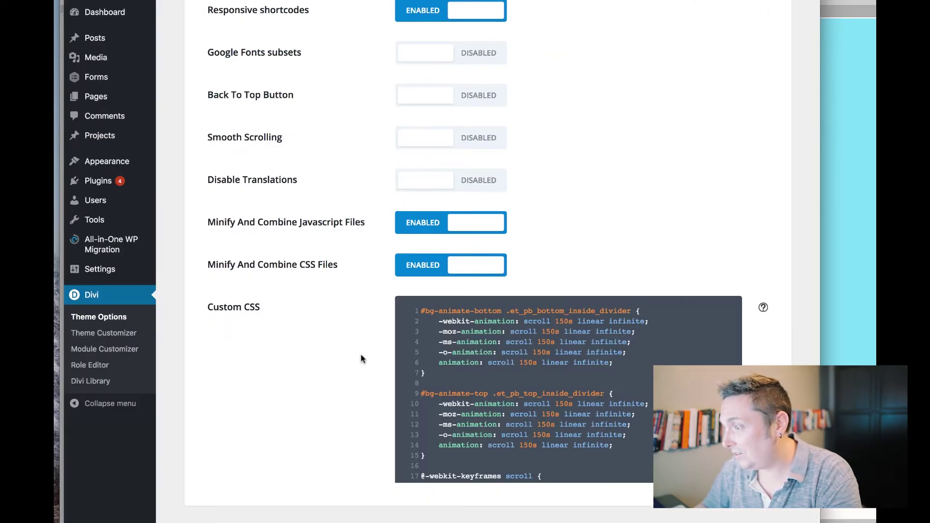
Step: Review the animation code in Theme Options Custom CSS, then open and close the page's Builder Settings
scroll(493, 397, "down", 10)
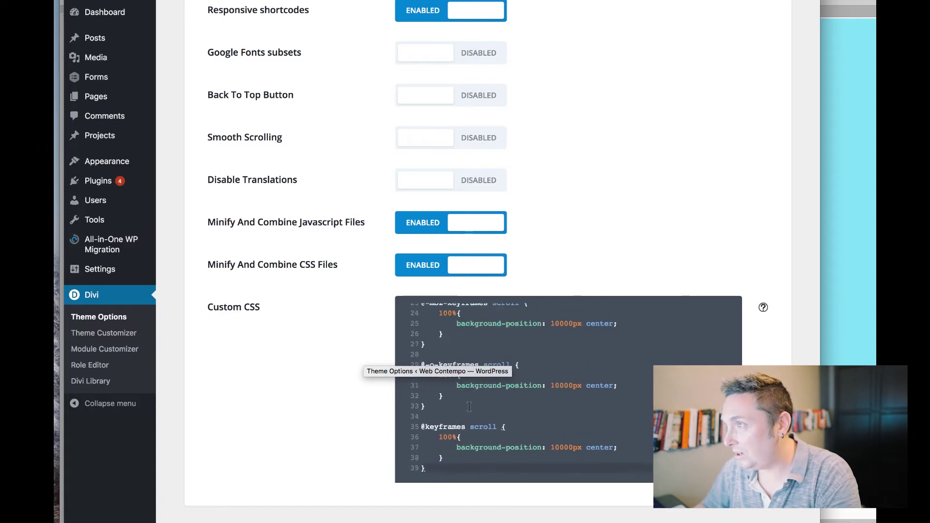
scroll(479, 314, "up", 15)
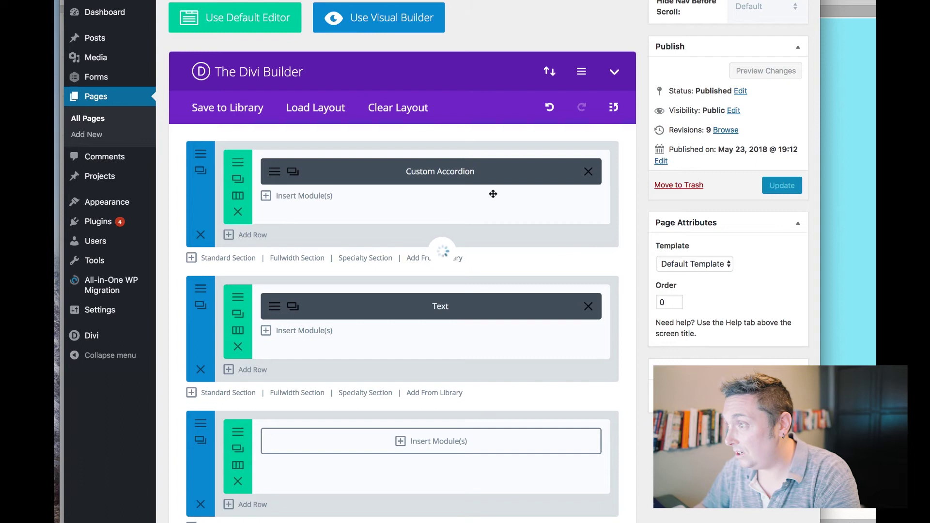
left_click(581, 72)
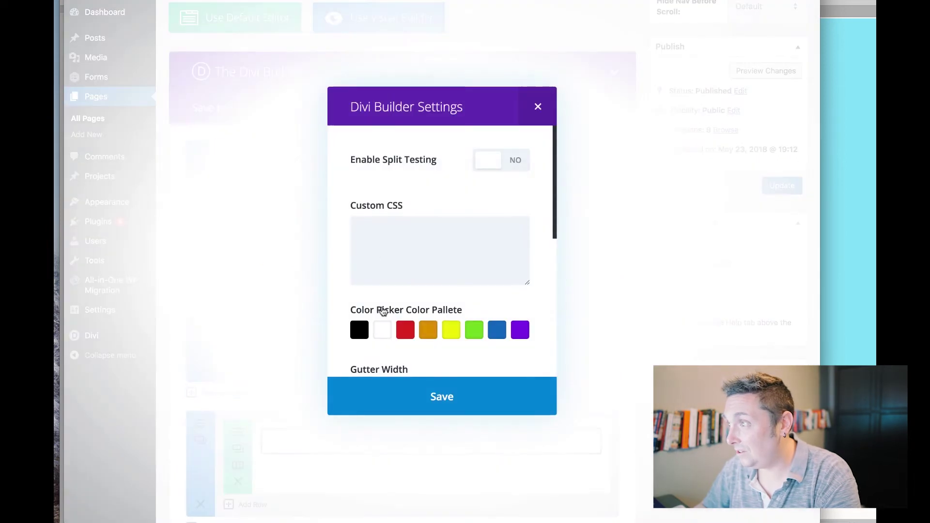
left_click(380, 260)
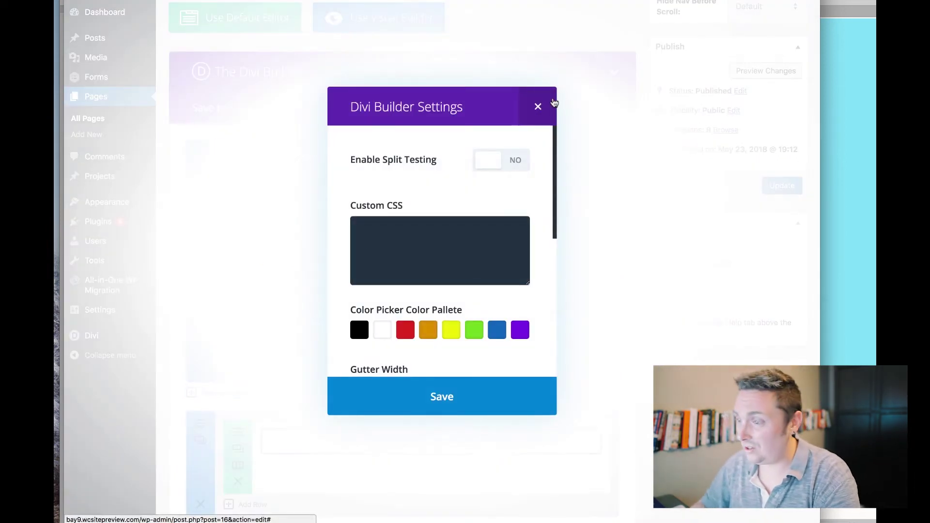
left_click(537, 112)
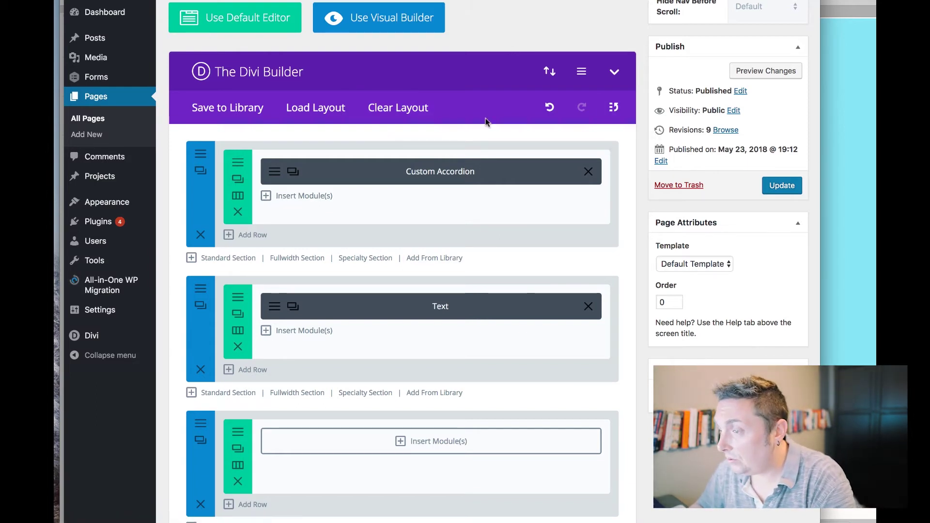
Step: Open the water-background section's settings and reach its Advanced CSS ID options
left_click(200, 291)
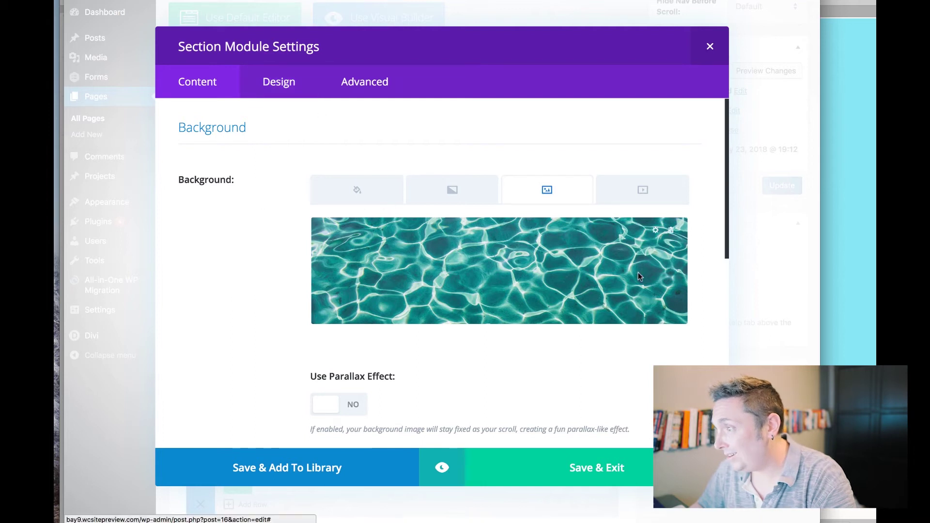
scroll(479, 243, "down", 2)
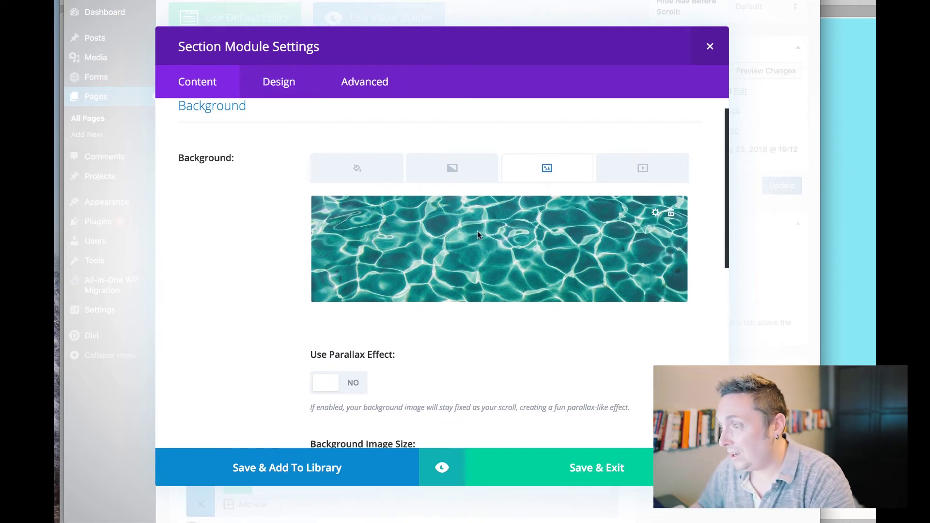
scroll(417, 230, "down", 8)
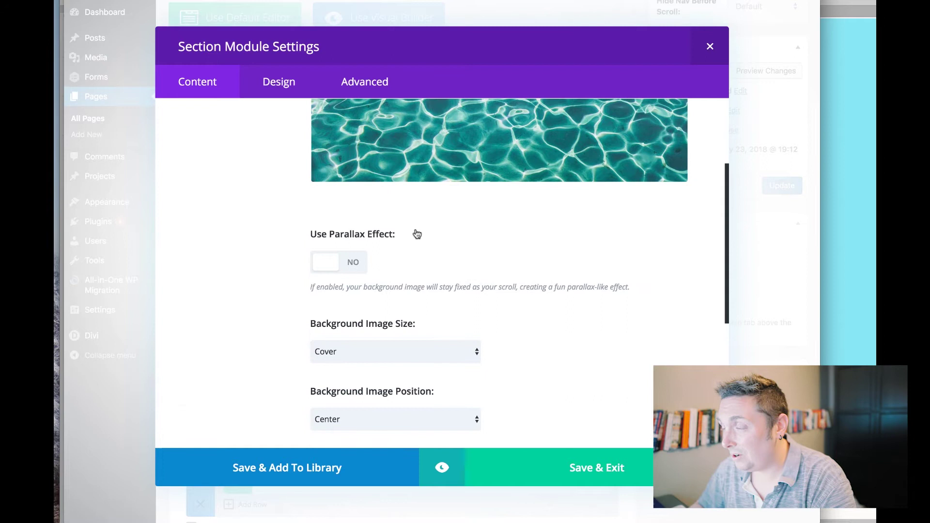
scroll(252, 160, "up", 9)
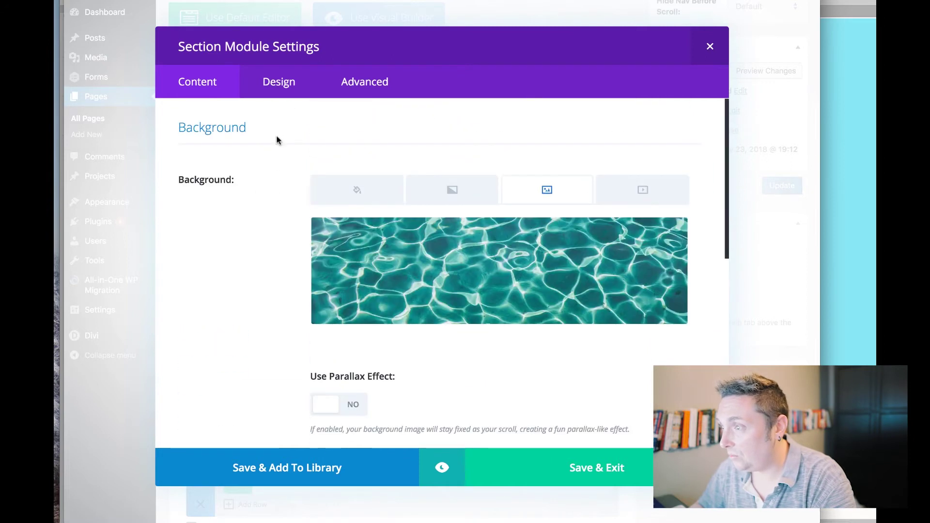
left_click(274, 84)
scroll(332, 253, "down", 5)
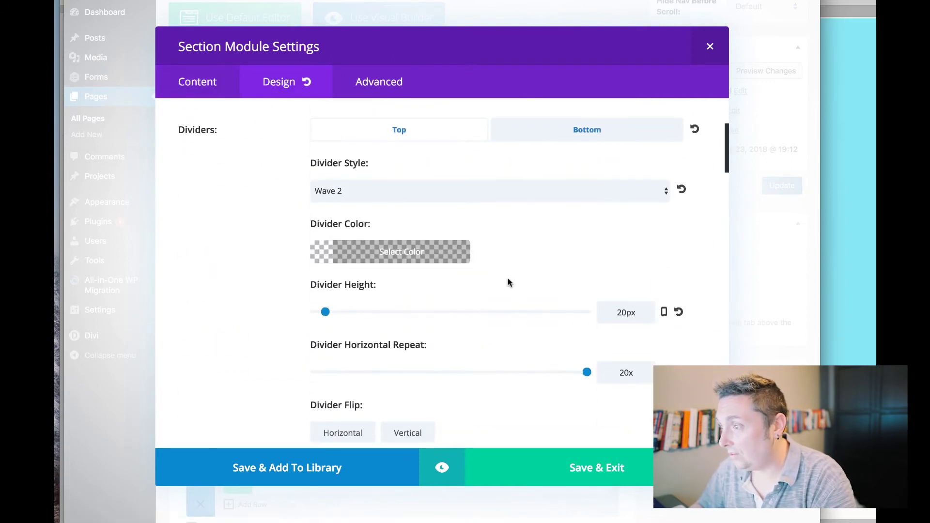
scroll(374, 245, "up", 4)
scroll(415, 239, "down", 3)
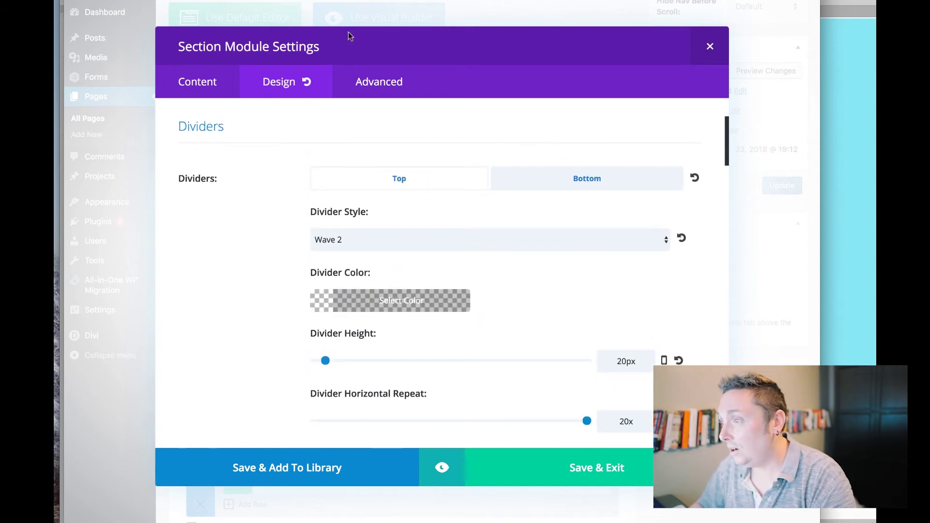
left_click(381, 82)
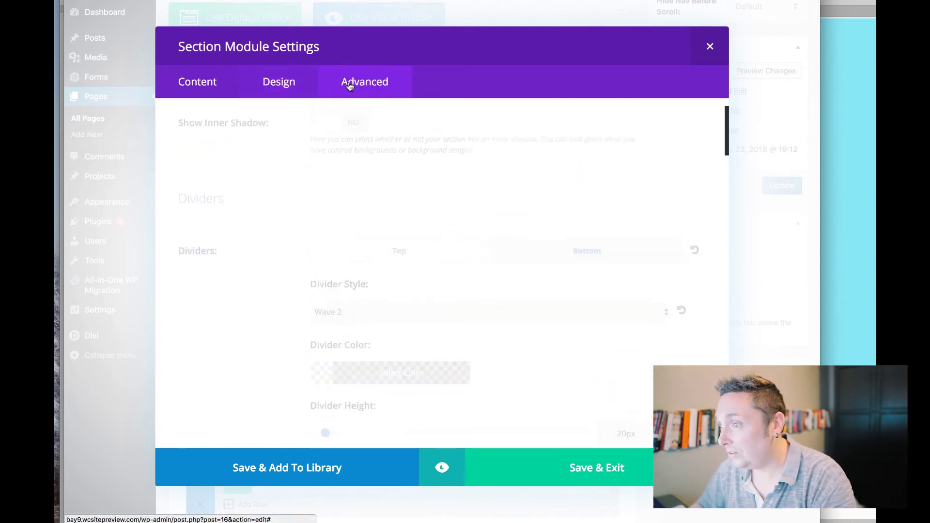
Step: Change the section's CSS ID to bg-animate-top and close the settings
left_click(349, 180)
left_click_drag(361, 179, 214, 181)
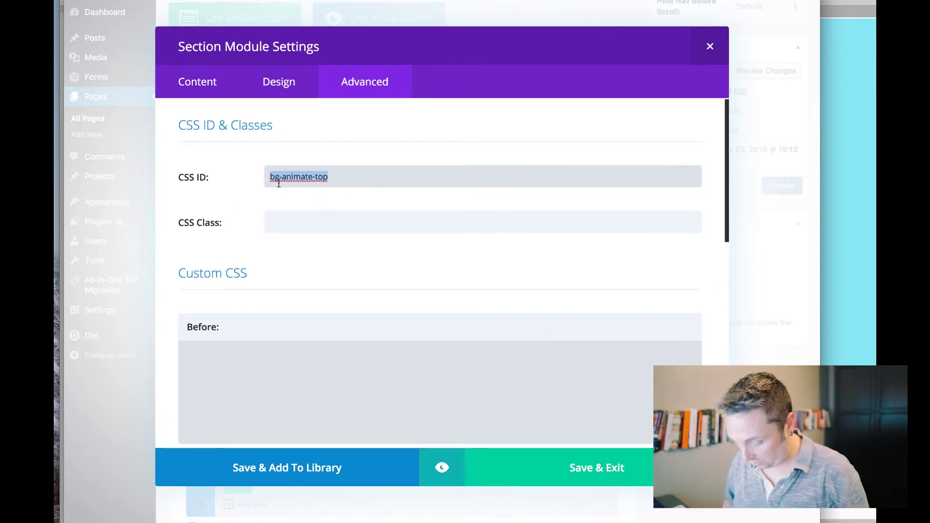
left_click(328, 176)
double_click(323, 176)
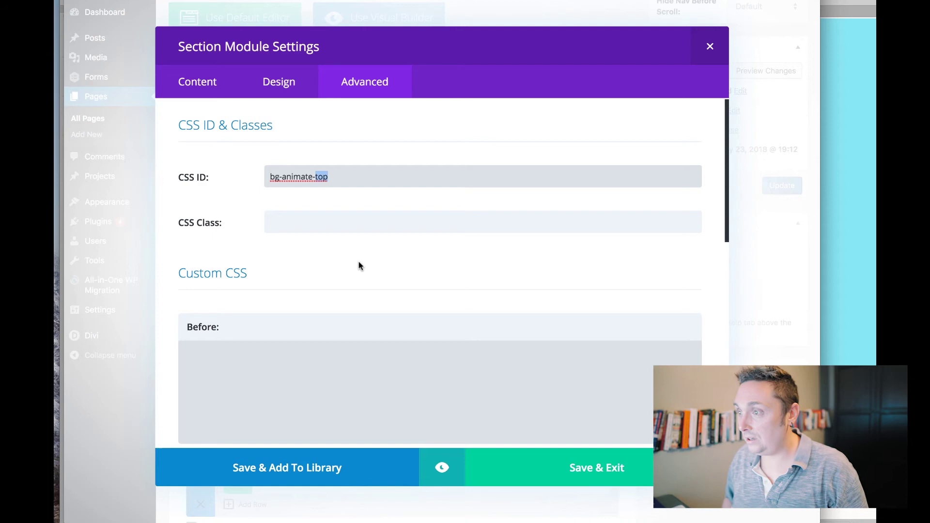
type("bottom")
key("BackSpace")
key("BackSpace")
type("r")
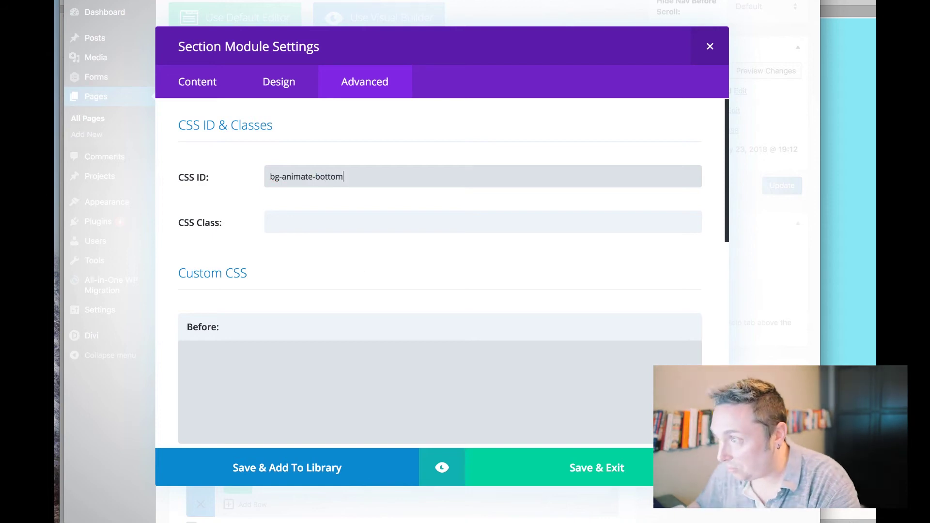
double_click(334, 177)
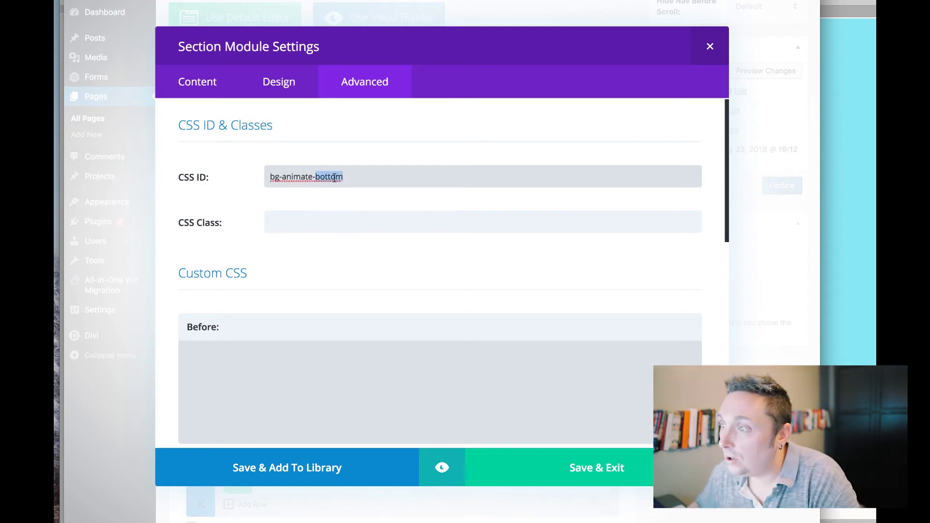
type("to")
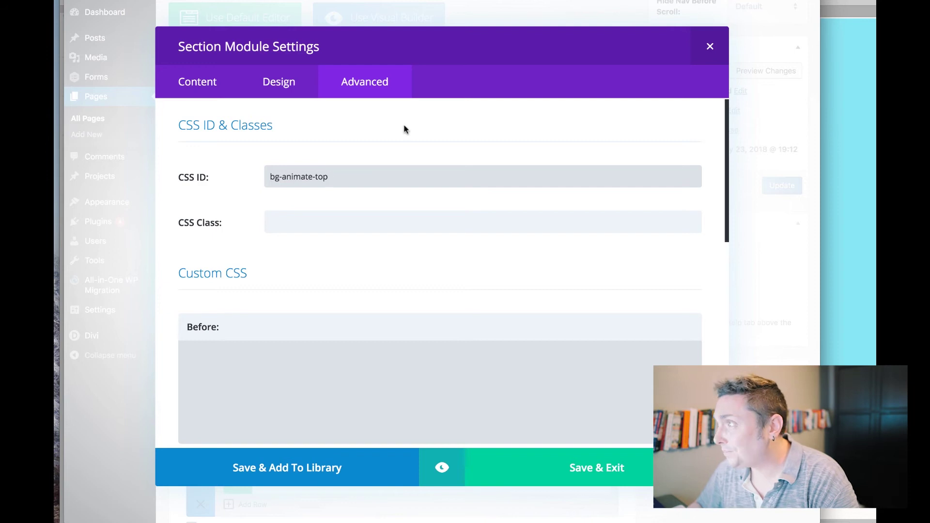
left_click(709, 48)
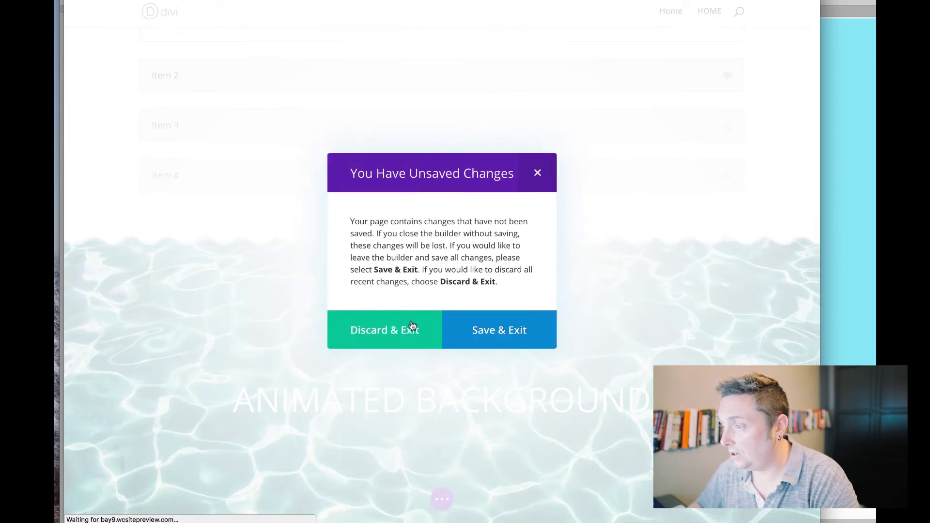
Step: Discard the unsaved builder changes and view the animated wave divider on the live pool section
left_click(516, 320)
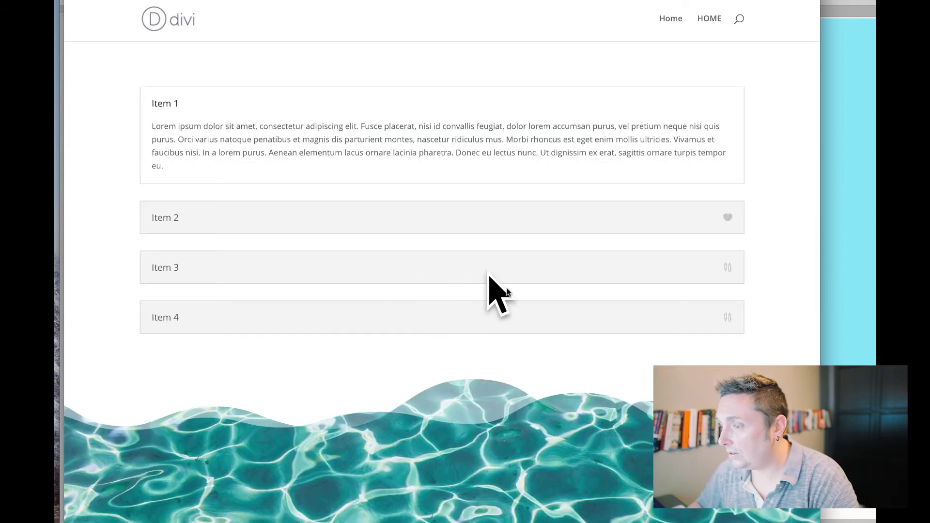
scroll(261, 208, "down", 5)
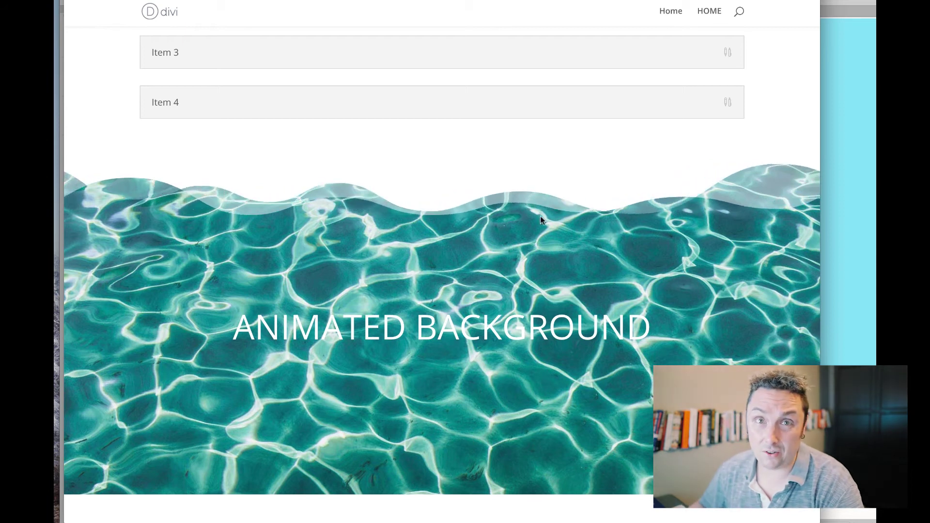
scroll(533, 214, "up", 2)
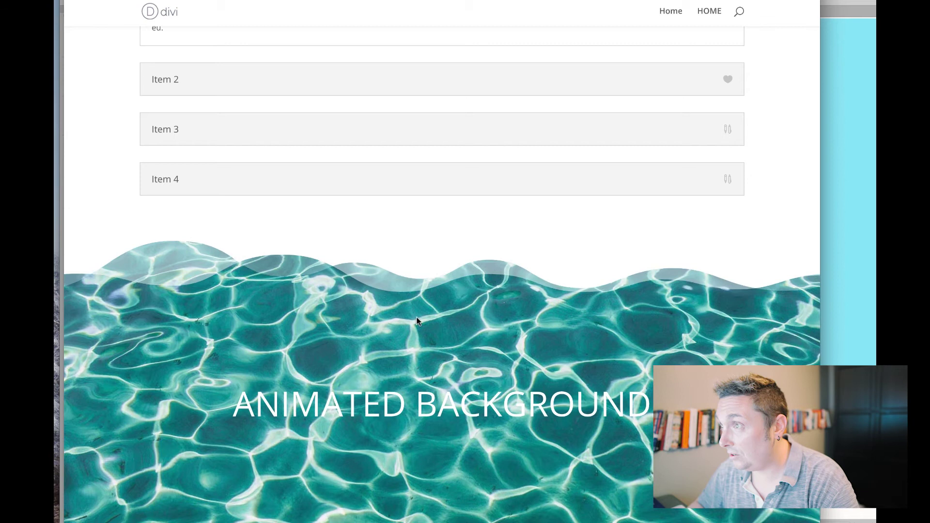
scroll(417, 319, "down", 3)
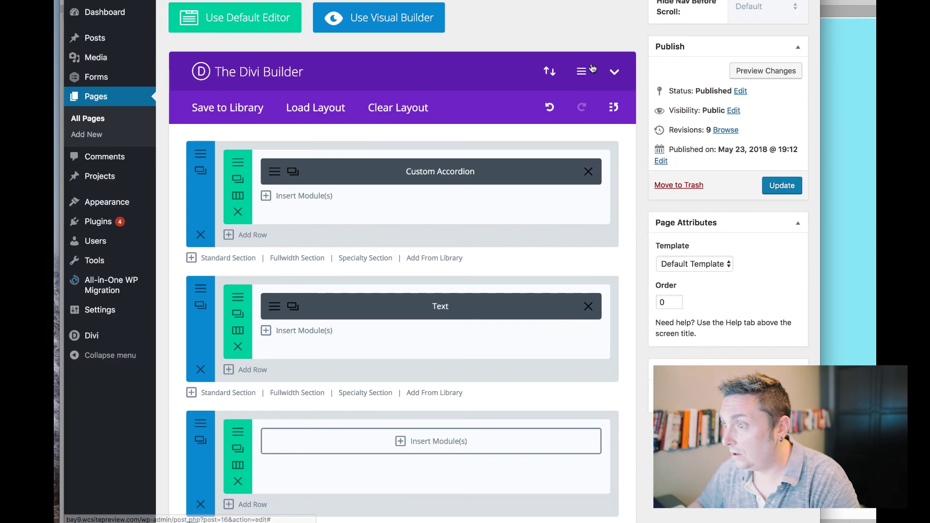
Step: Restore the browser backup in the Visual Builder and open the water section's settings
scroll(292, 275, "down", 3)
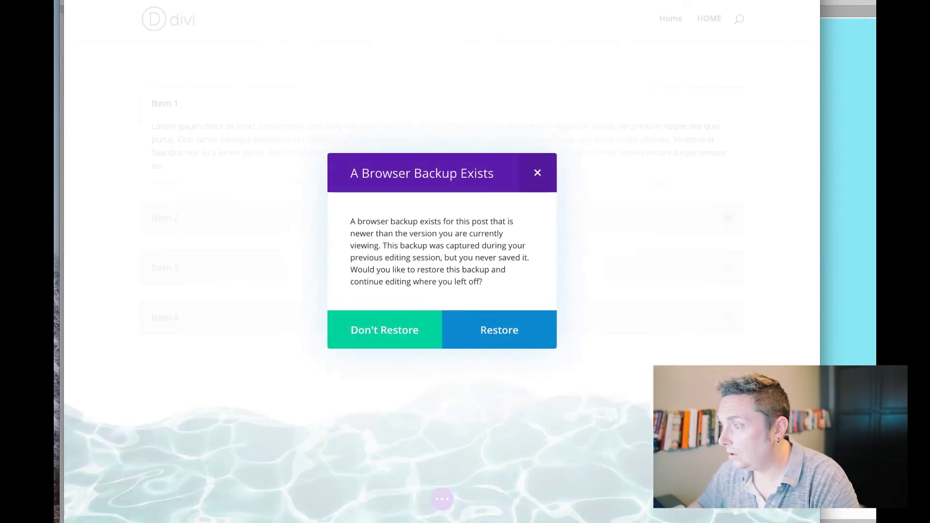
left_click(484, 333)
scroll(296, 291, "down", 4)
scroll(295, 290, "down", 3)
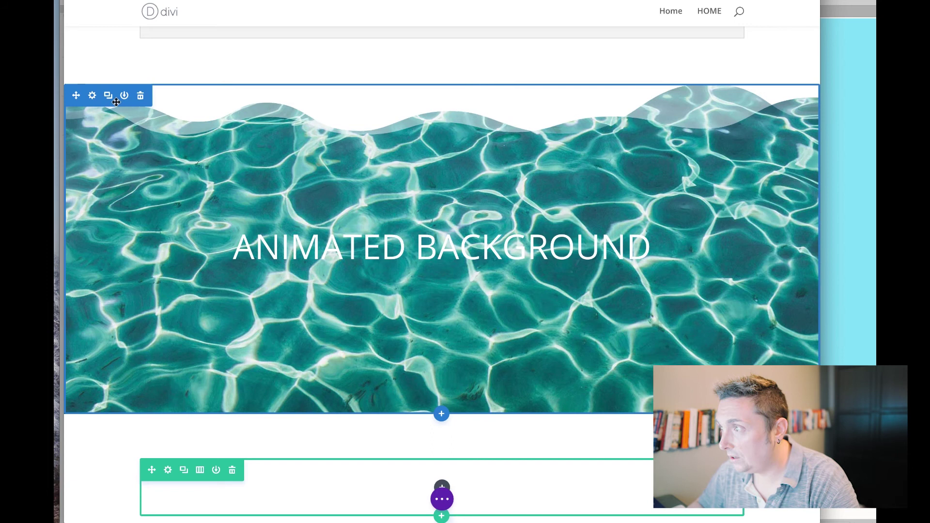
left_click(92, 95)
Step: Move the settings panel aside, expand Dividers, and try a wave style for the top divider
left_click(169, 52)
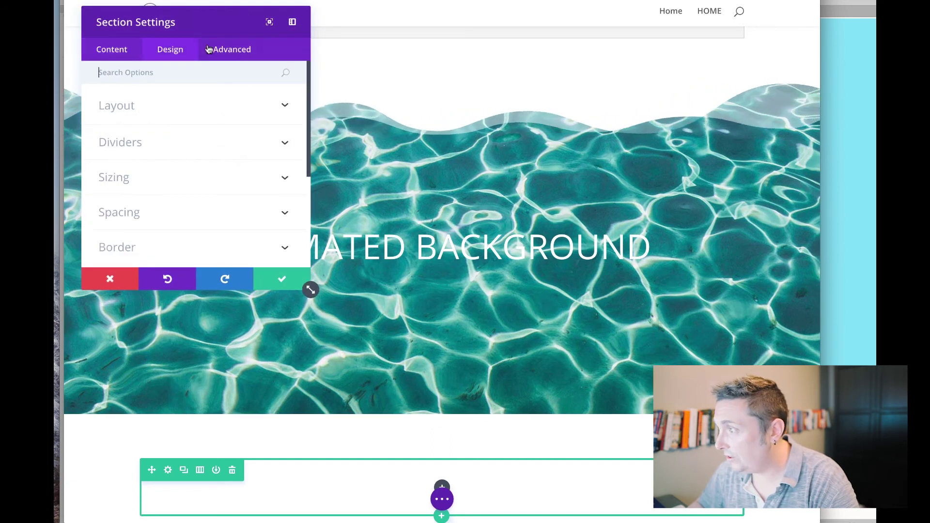
left_click_drag(233, 25, 667, 164)
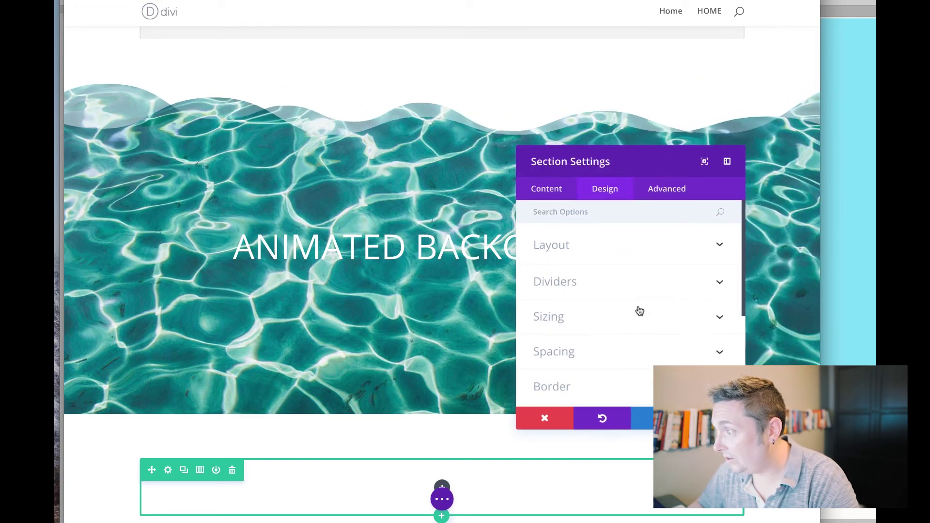
left_click(645, 284)
scroll(661, 329, "down", 1)
left_click(709, 312)
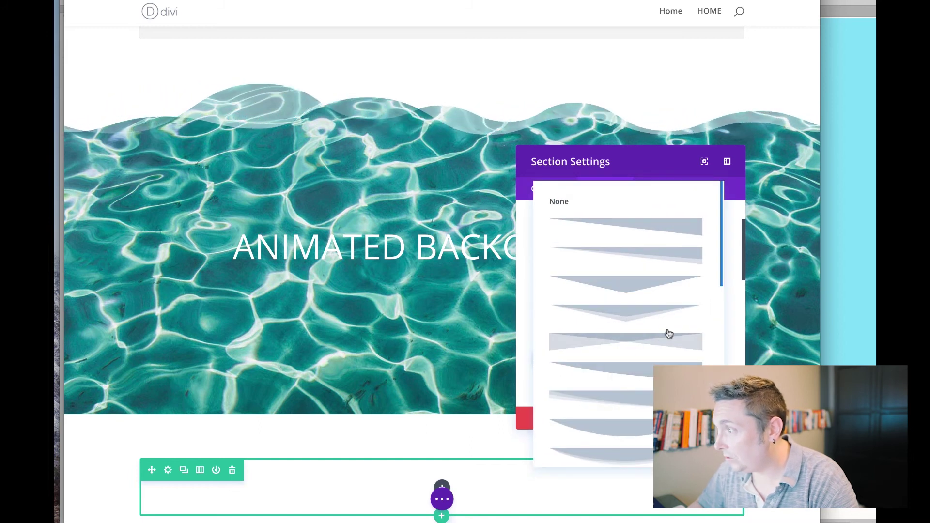
scroll(679, 325, "down", 5)
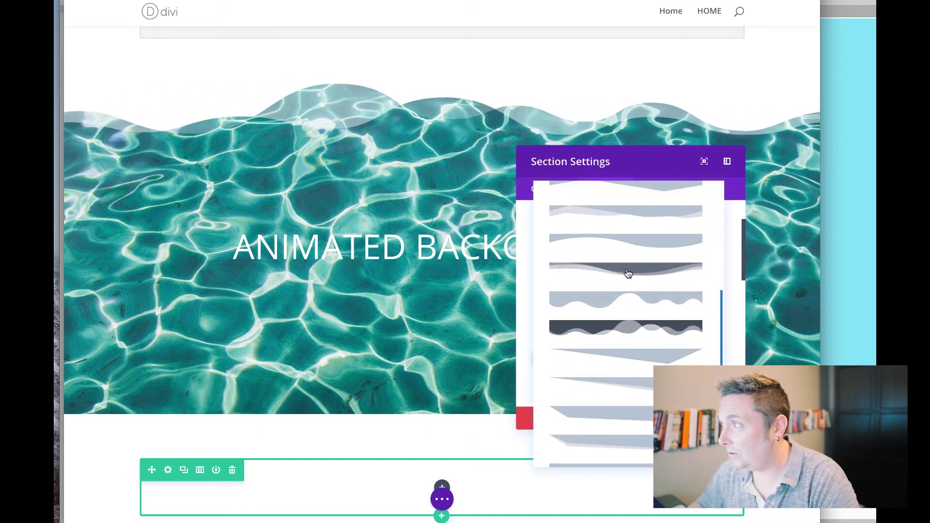
left_click(625, 276)
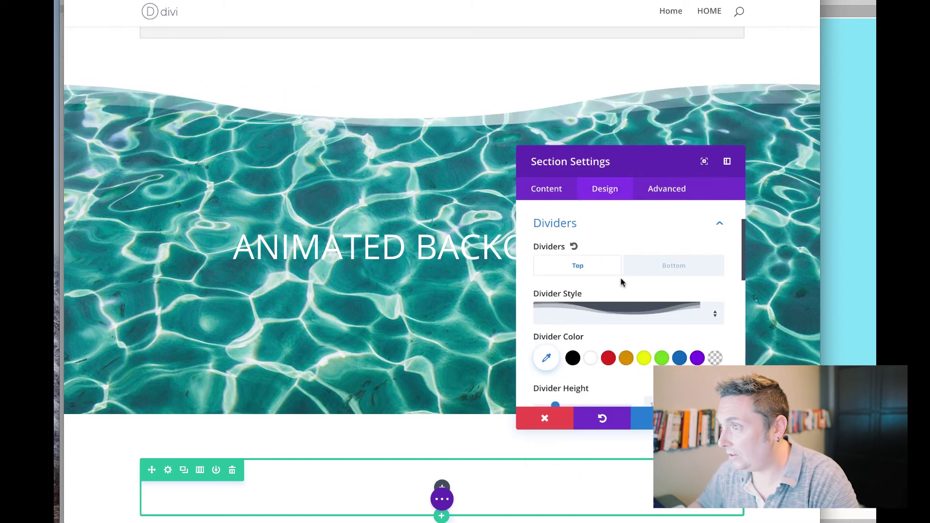
Step: Switch the top divider to the triangle shape at 100px height and 1x repeat
left_click(718, 320)
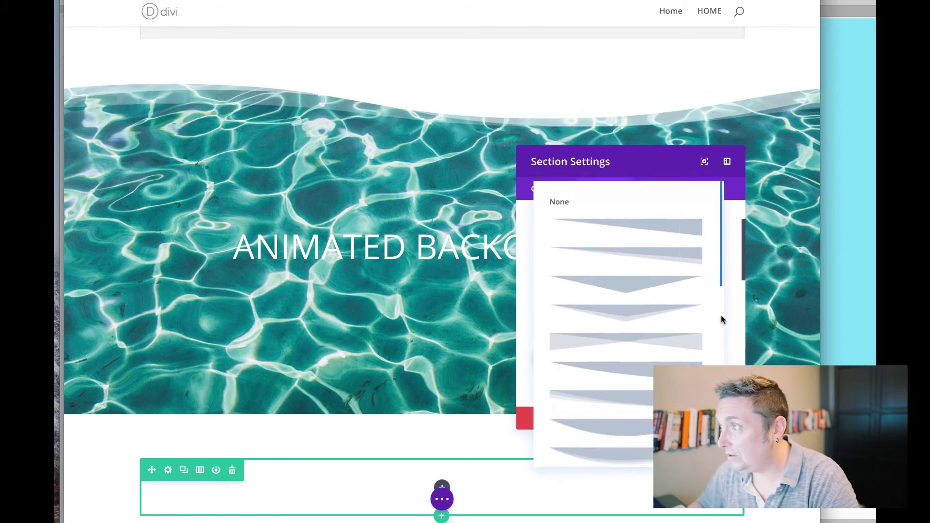
left_click(638, 315)
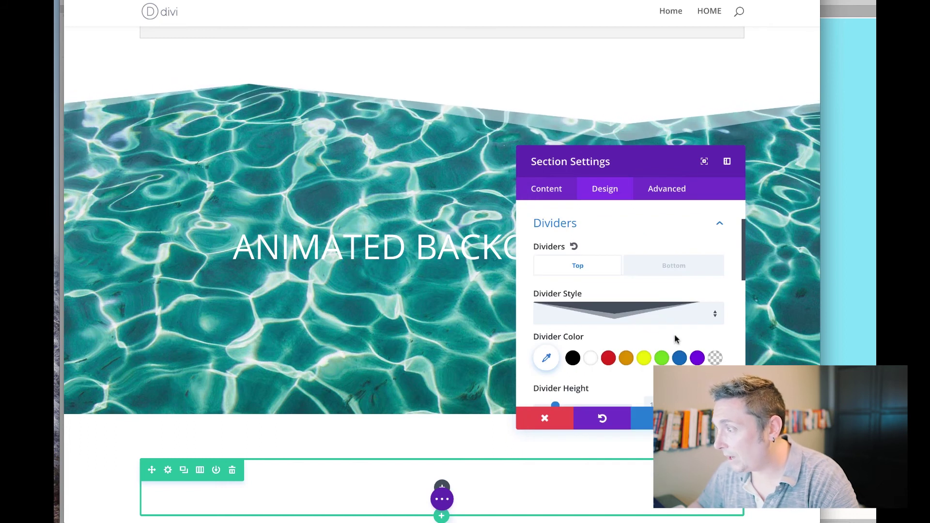
scroll(654, 326, "down", 2)
scroll(605, 322, "up", 1)
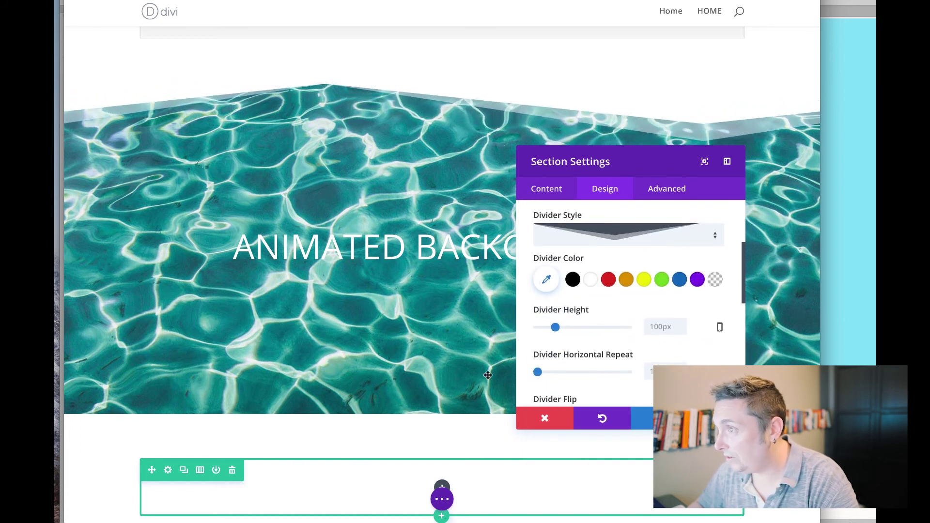
scroll(596, 322, "down", 1)
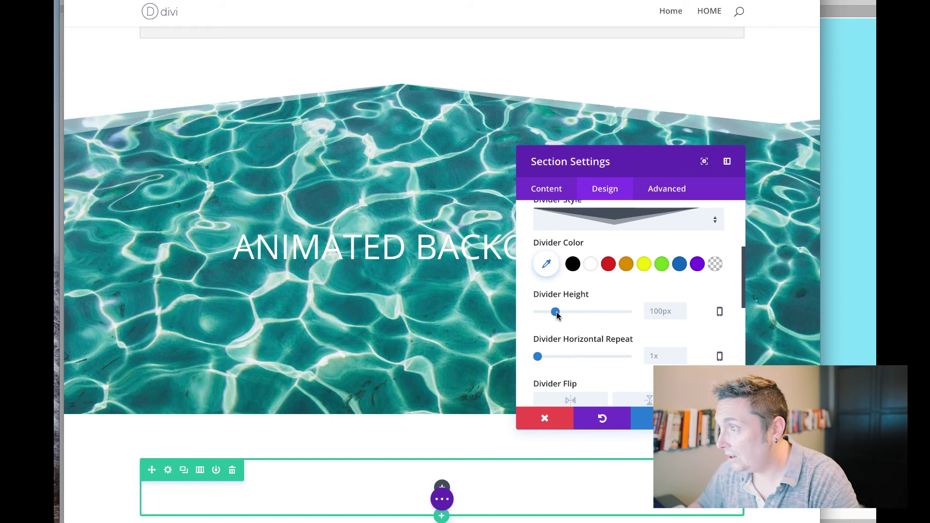
Step: Try a 253px height with 12x repeat, then choose the dark wave style at 31px height
mouse_move(571, 313)
left_mouse_down()
mouse_move(593, 312)
mouse_move(583, 312)
left_mouse_up()
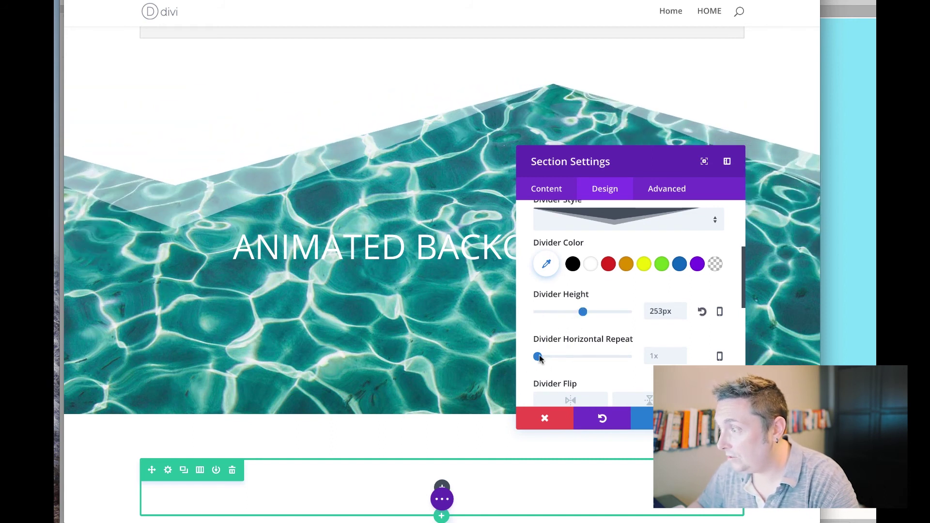
left_click_drag(538, 357, 590, 356)
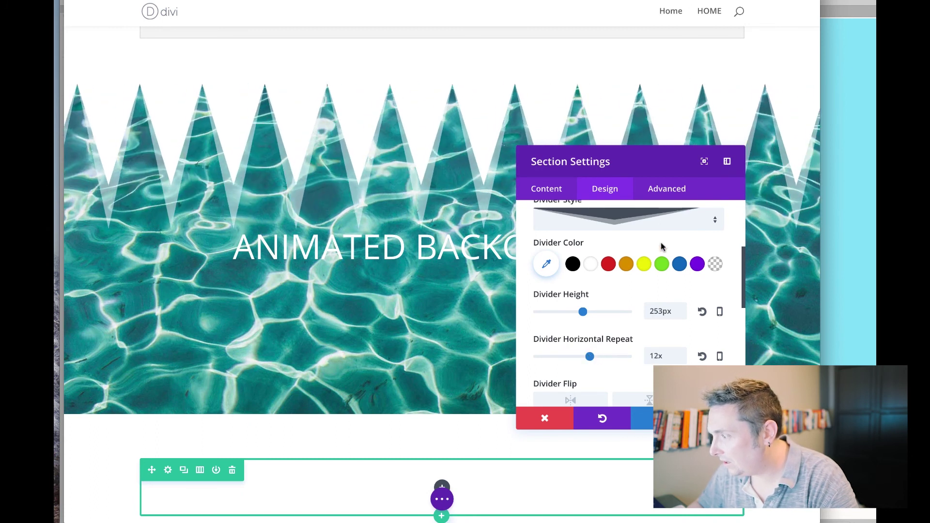
left_click(693, 223)
scroll(608, 347, "down", 3)
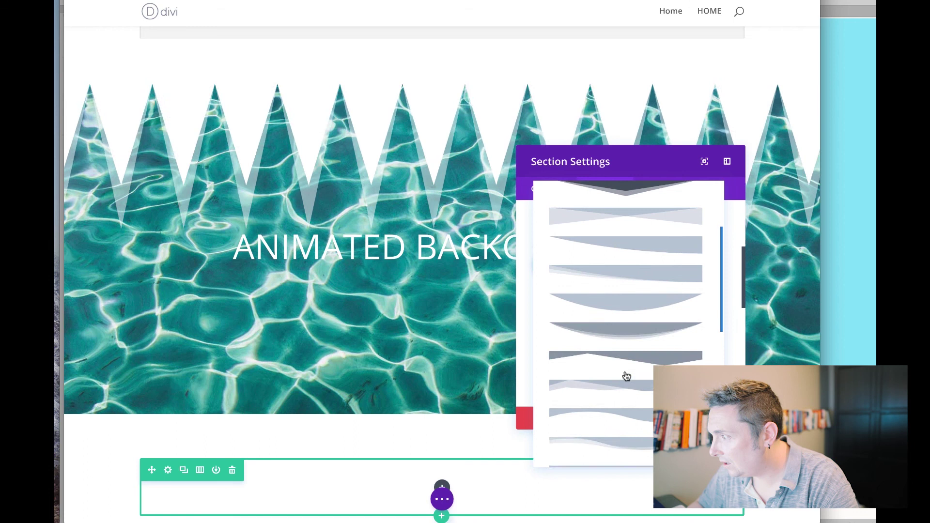
scroll(626, 376, "down", 2)
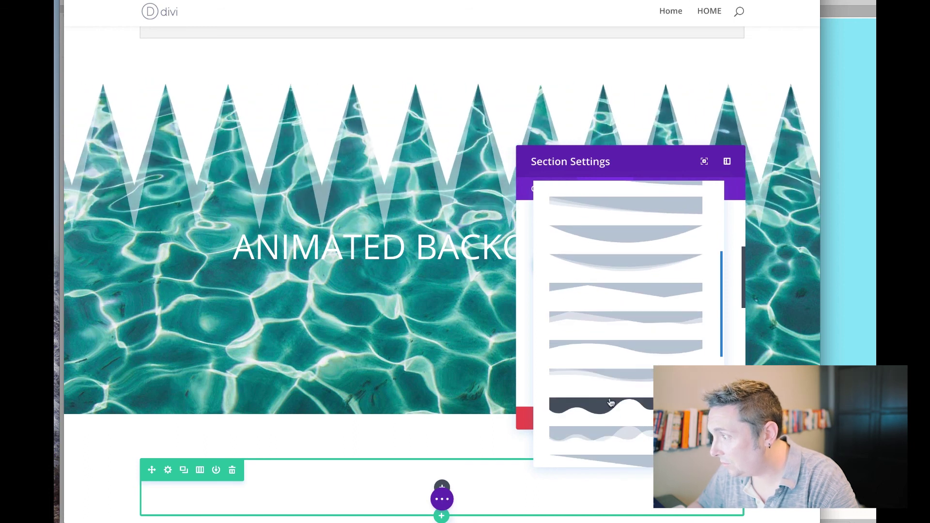
left_click(611, 403)
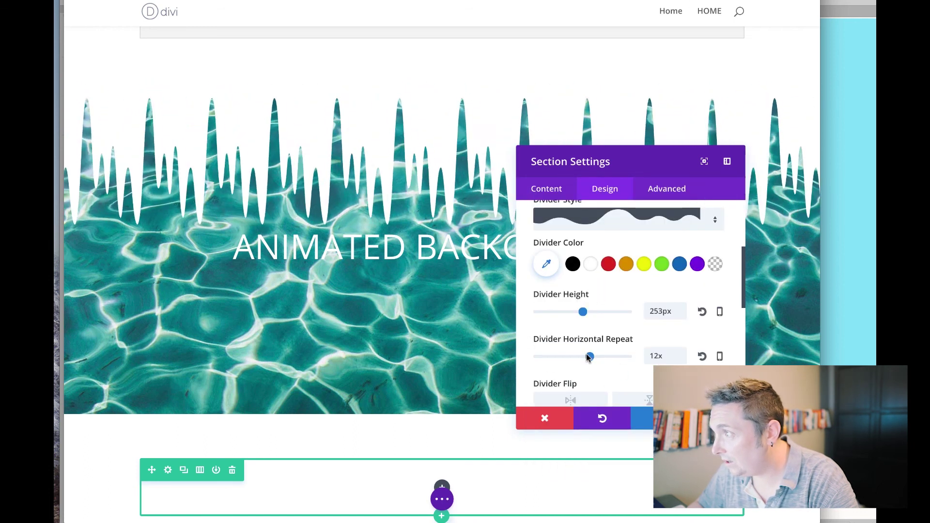
left_click_drag(583, 311, 516, 312)
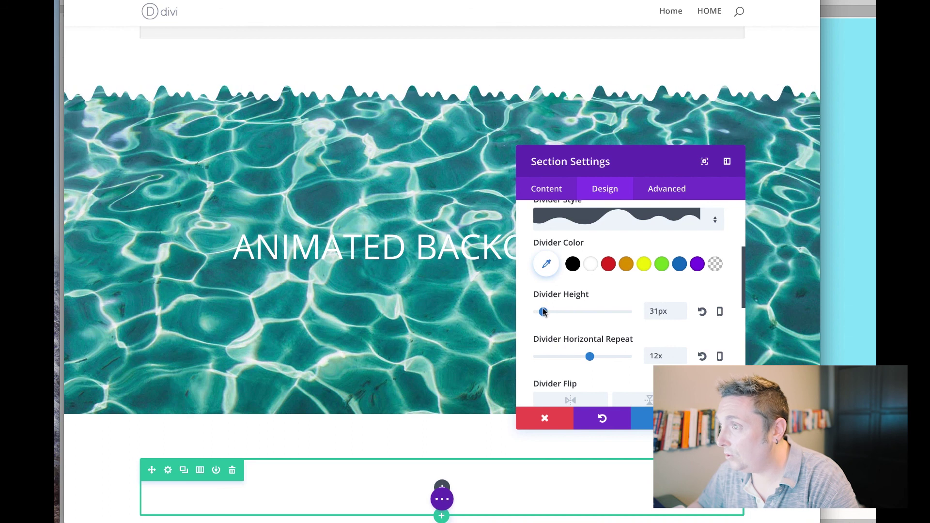